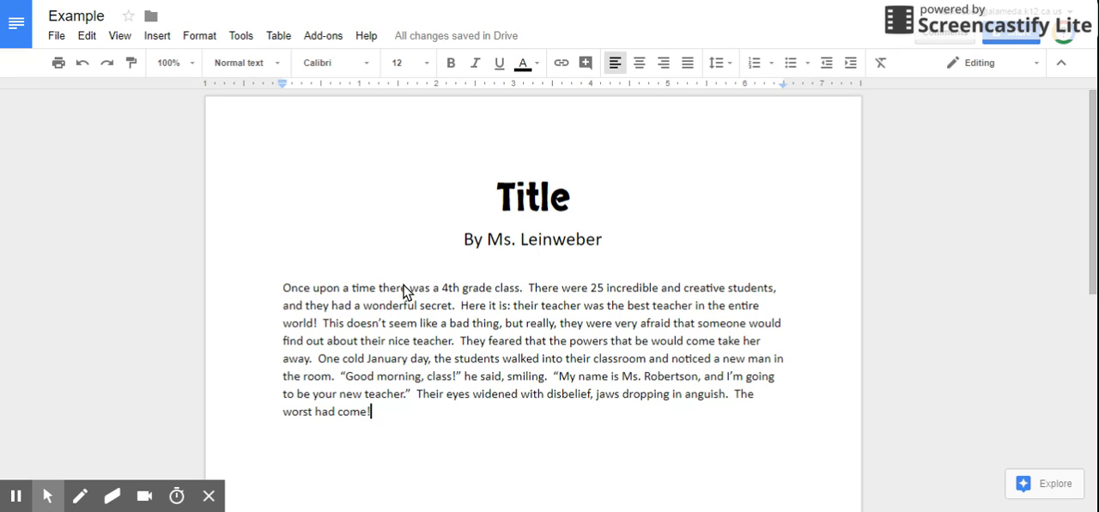
pyautogui.click(290, 289)
pyautogui.press('Up')
pyautogui.press('Down')
pyautogui.press('Left')
pyautogui.press('Left')
pyautogui.press('Left')
pyautogui.press('Left')
pyautogui.press('Left')
pyautogui.press('Left')
pyautogui.press('Left')
pyautogui.press('Left')
pyautogui.press('Left')
pyautogui.press('Left')
pyautogui.press('Left')
pyautogui.press('Left')
pyautogui.press('Left')
pyautogui.press('Left')
pyautogui.press('Left')
pyautogui.press('Left')
pyautogui.press('Left')
pyautogui.press('Left')
pyautogui.press('Left')
pyautogui.press('Left')
pyautogui.press('Left')
pyautogui.press('Left')
pyautogui.press('Left')
pyautogui.press('Left')
pyautogui.press('Left')
pyautogui.press('Left')
pyautogui.press('Left')
pyautogui.press('Left')
pyautogui.press('BackSpace')
pyautogui.press('BackSpace')
pyautogui.press('BackSpace')
pyautogui.press('BackSpace')
pyautogui.press('BackSpace')
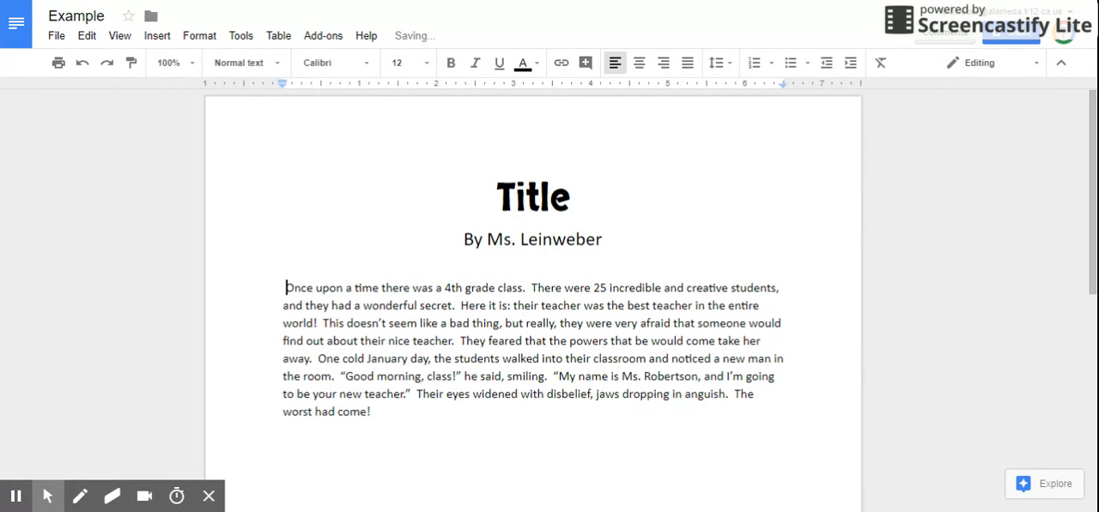
pyautogui.press('BackSpace')
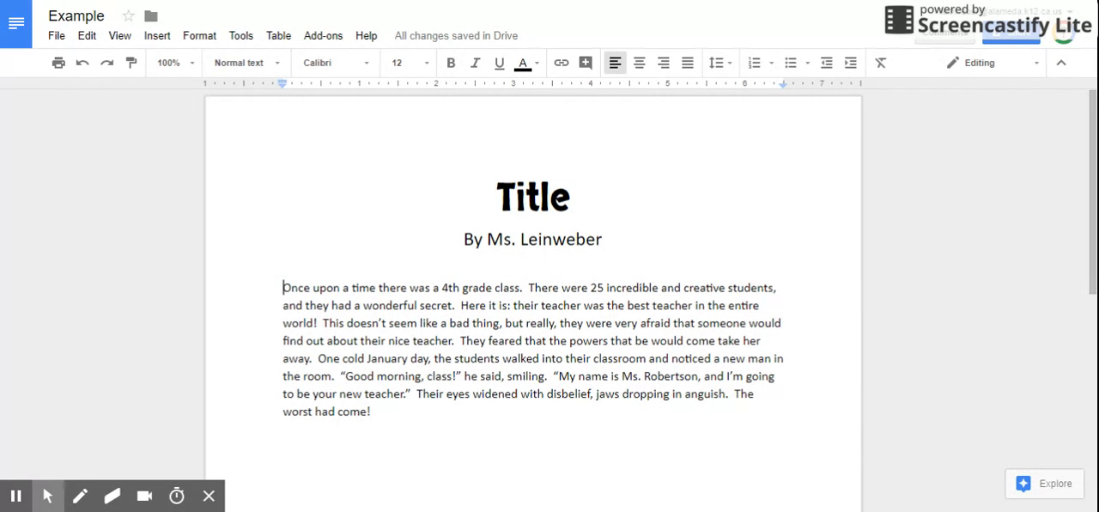
pyautogui.press('Tab')
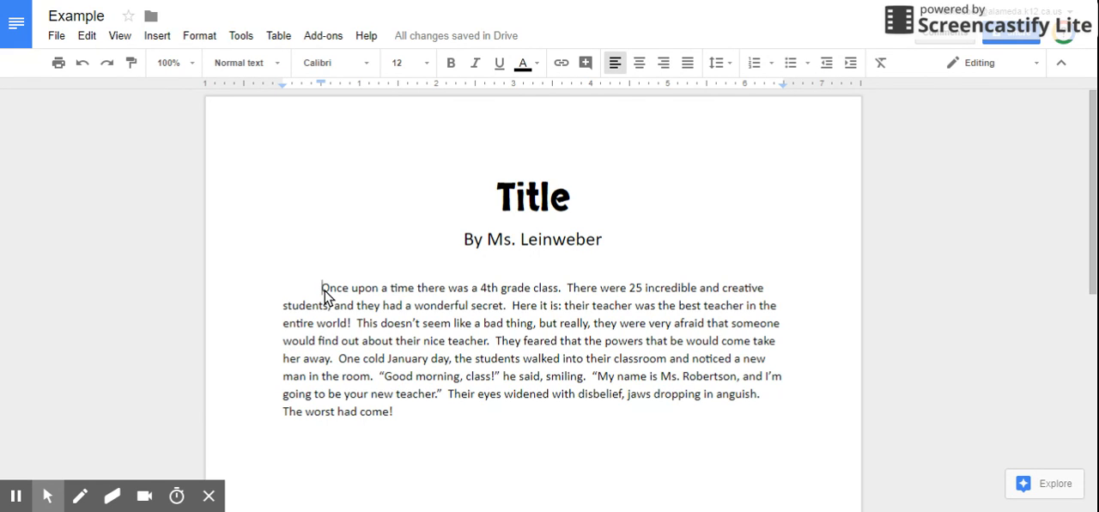
pyautogui.press('Tab')
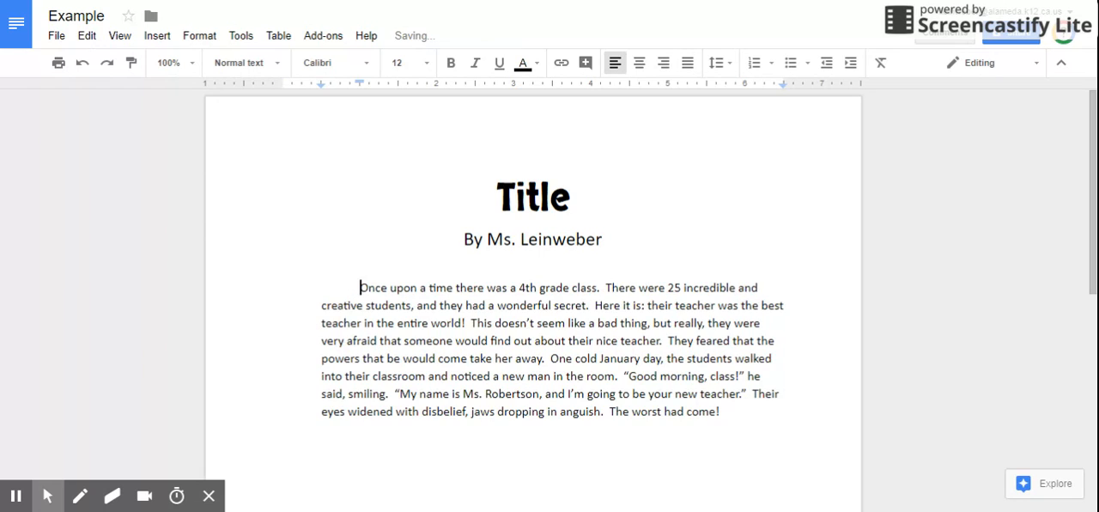
pyautogui.press('BackSpace')
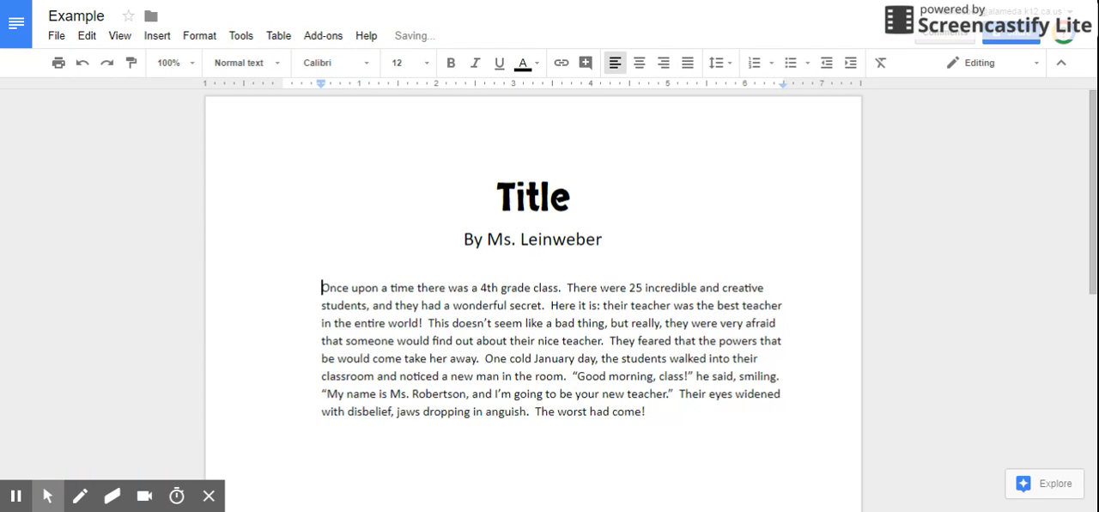
pyautogui.press('BackSpace')
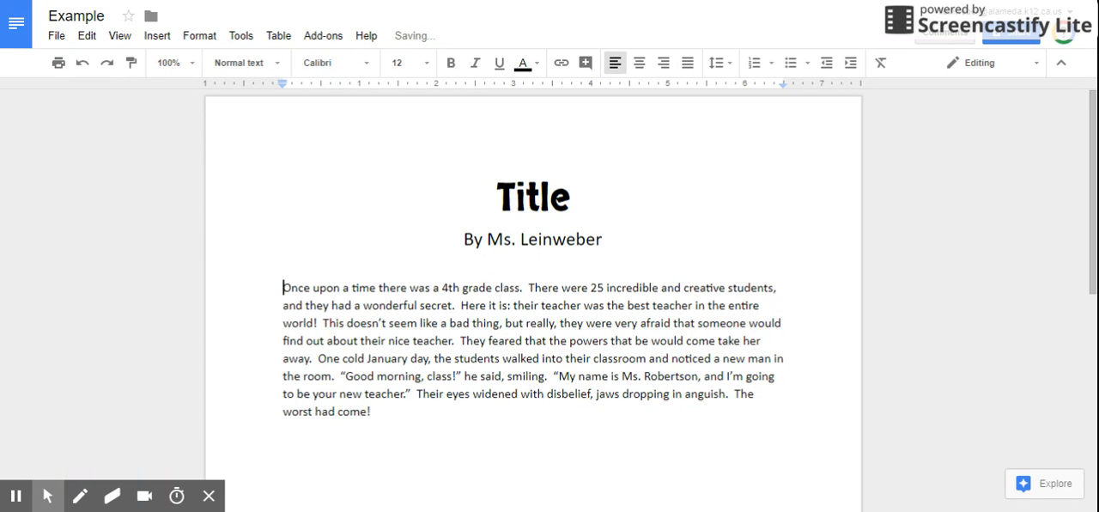
pyautogui.press('Tab')
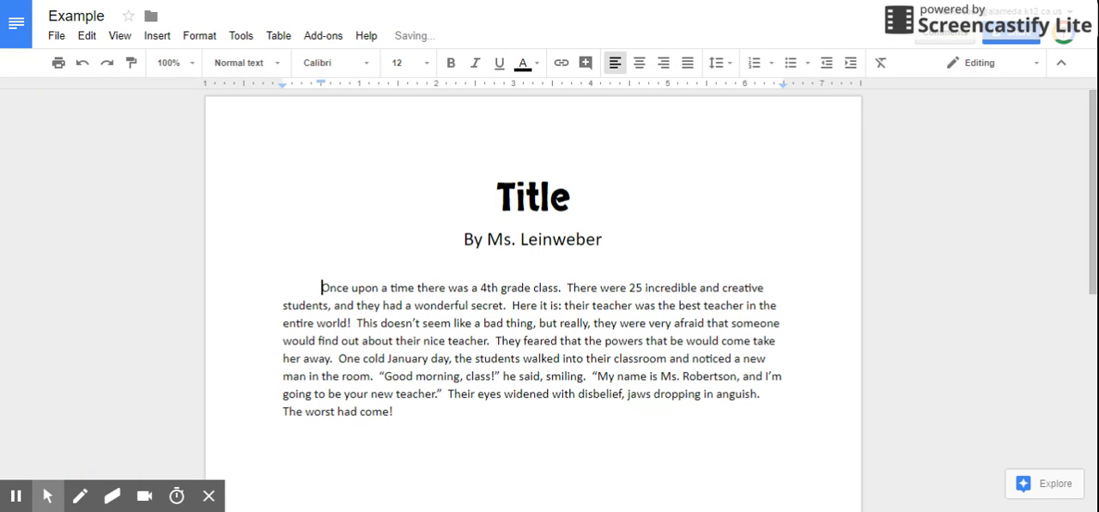
pyautogui.press('BackSpace')
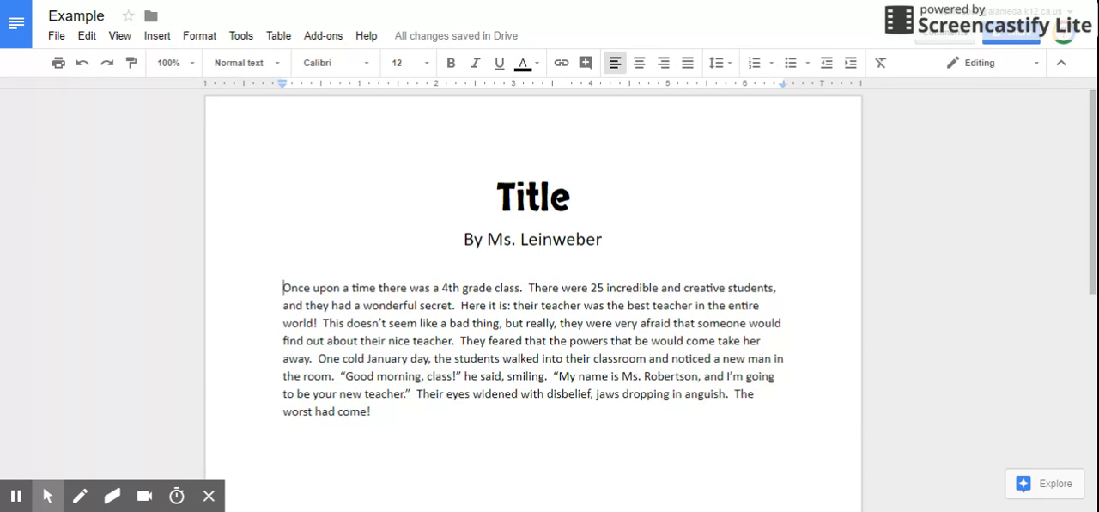
# Step: Indent the opening paragraph's first line and begin new indented paragraphs at "This doesn't seem like a bad thing" and "One cold January day"
pyautogui.press('Tab')
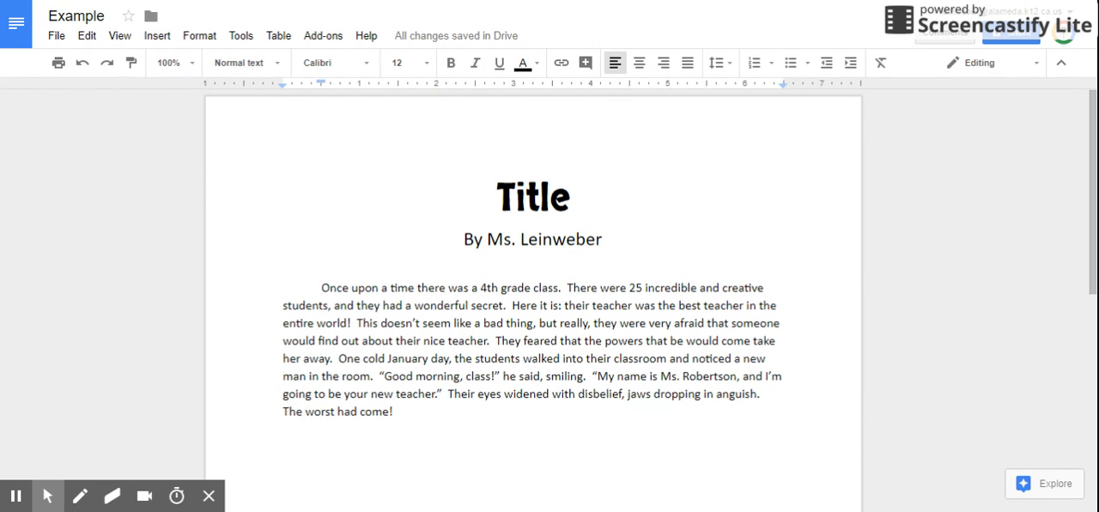
pyautogui.click(358, 324)
pyautogui.press('Return')
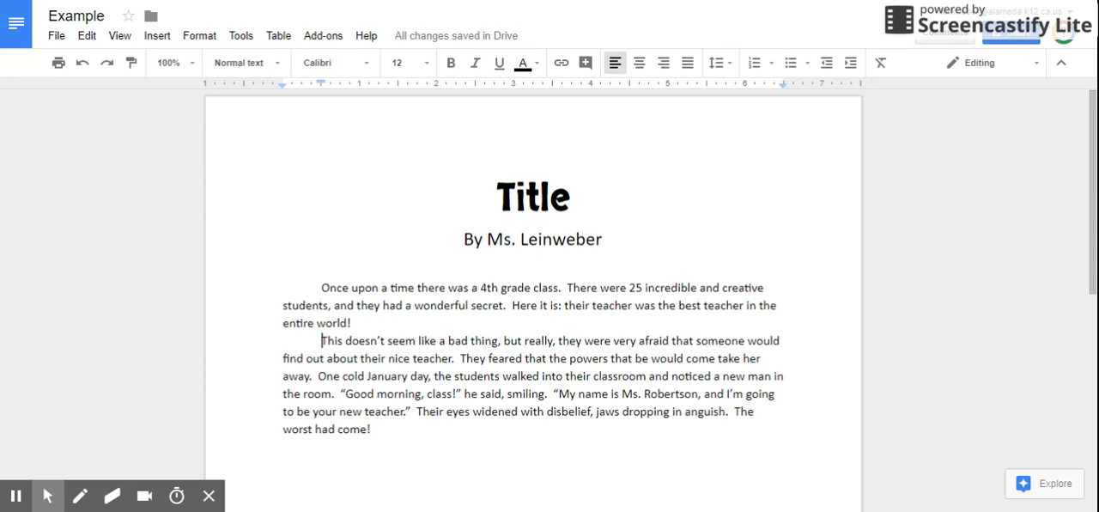
pyautogui.press('BackSpace')
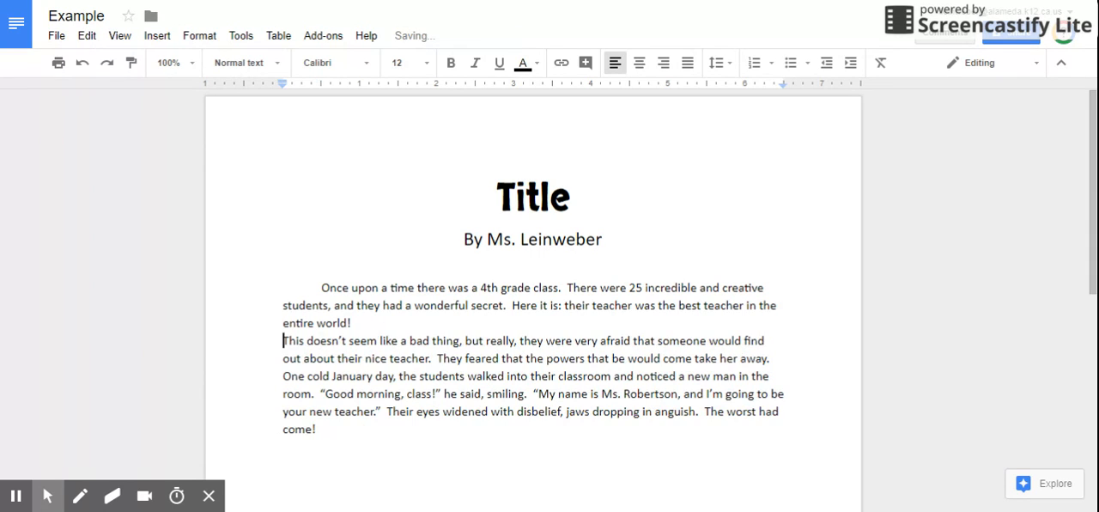
pyautogui.press('Tab')
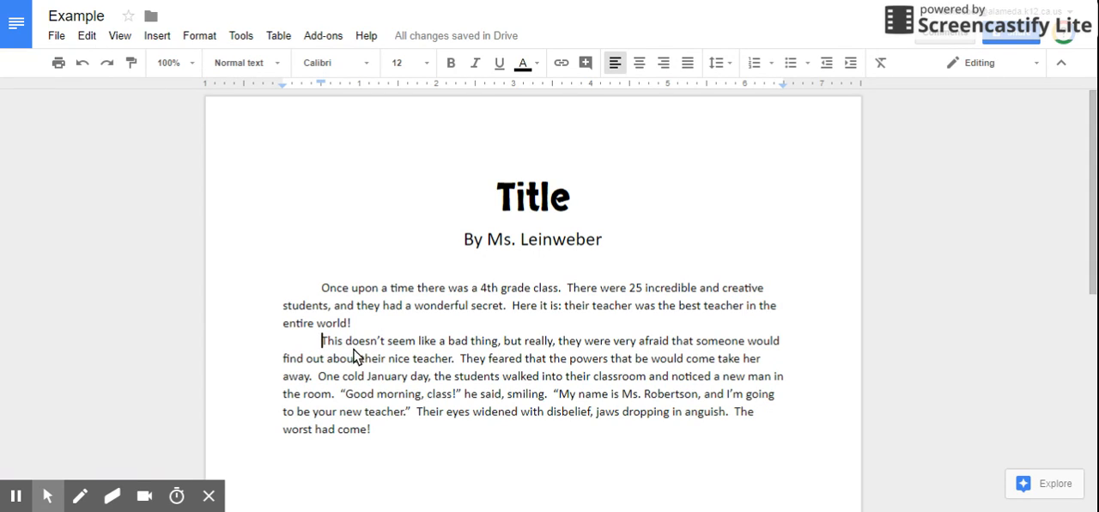
pyautogui.click(319, 377)
pyautogui.press('Return')
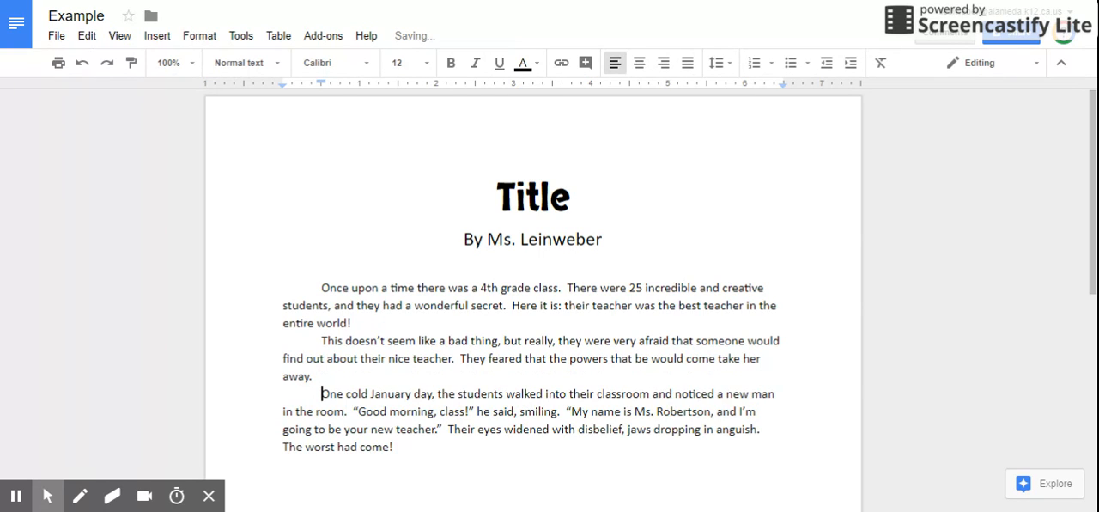
# Step: Change the new teacher's title to "Mr." where he introduces himself in the dialogue
pyautogui.scroll(-2, 322, 386)
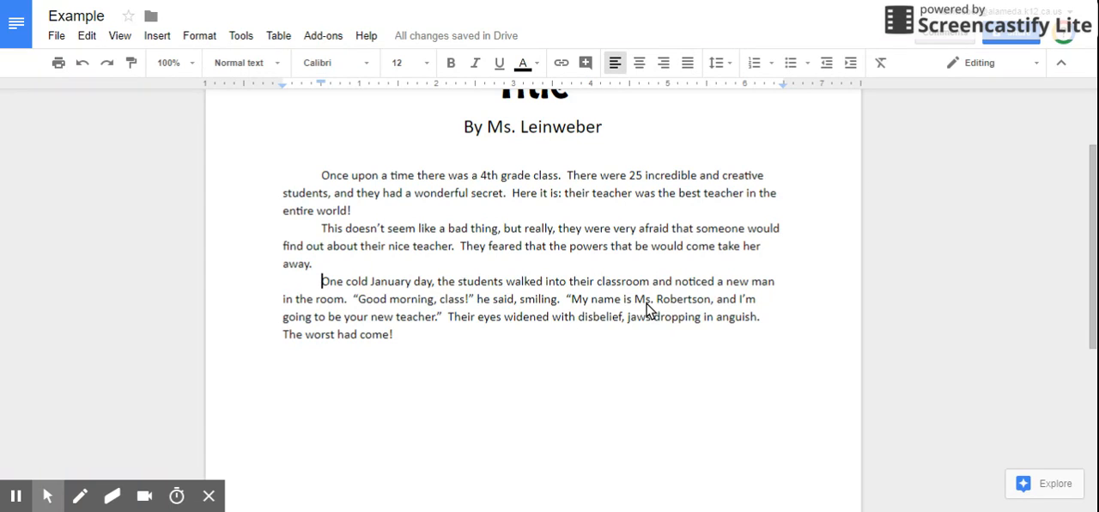
pyautogui.scroll(-5, 648, 305)
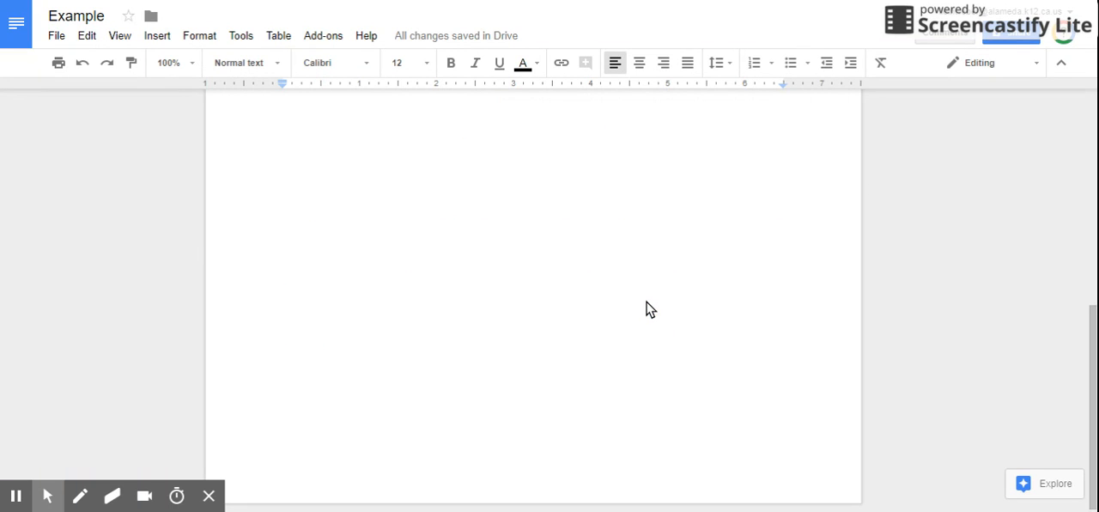
pyautogui.scroll(6, 647, 309)
pyautogui.scroll(-2, 647, 309)
pyautogui.click(646, 240)
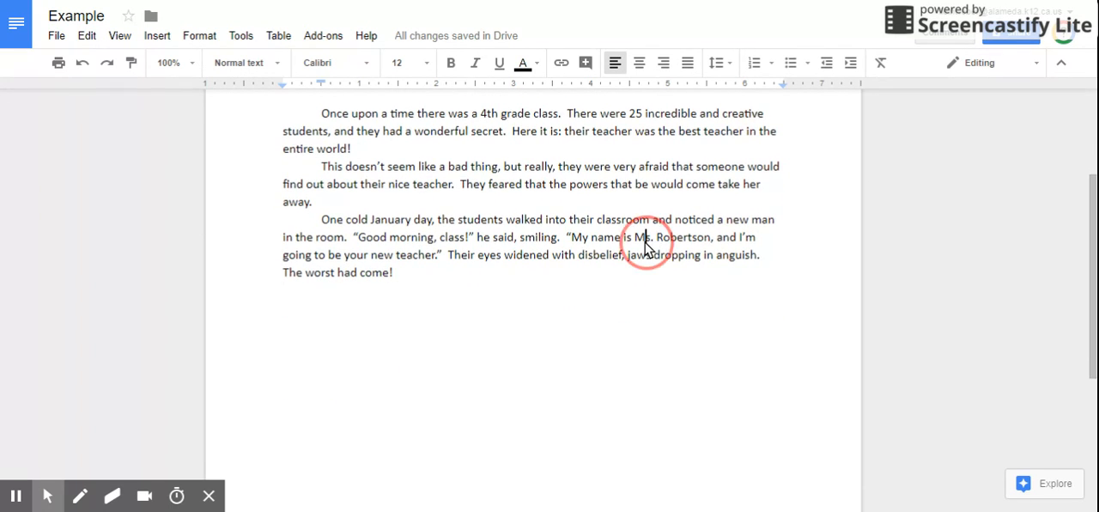
pyautogui.press('BackSpace')
pyautogui.write('r')
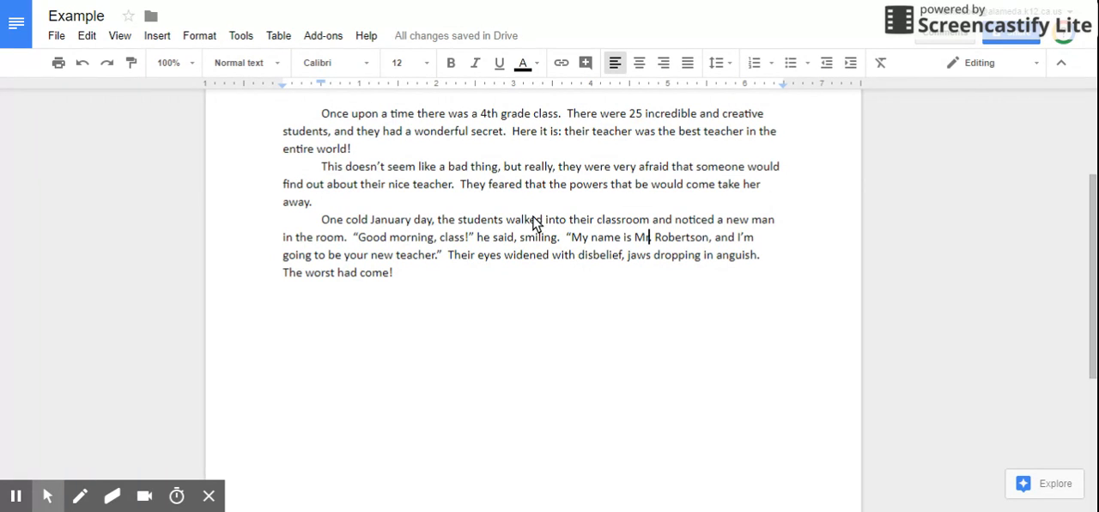
# Step: Begin new indented paragraphs at the "Good morning, class!" dialogue and at "Their eyes widened with disbelief"
pyautogui.click(353, 238)
pyautogui.press('Return')
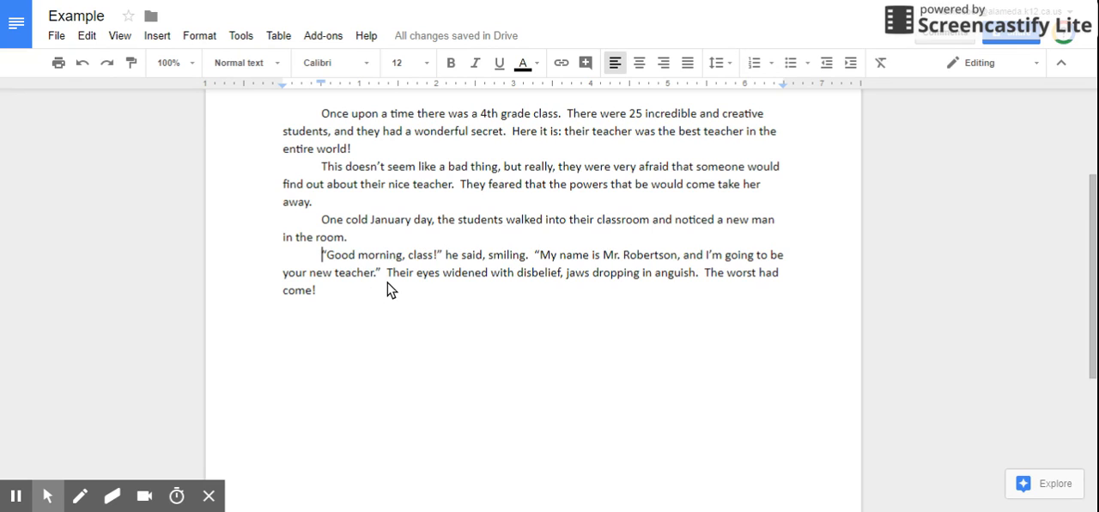
pyautogui.click(537, 255)
pyautogui.click(387, 272)
pyautogui.press('Return')
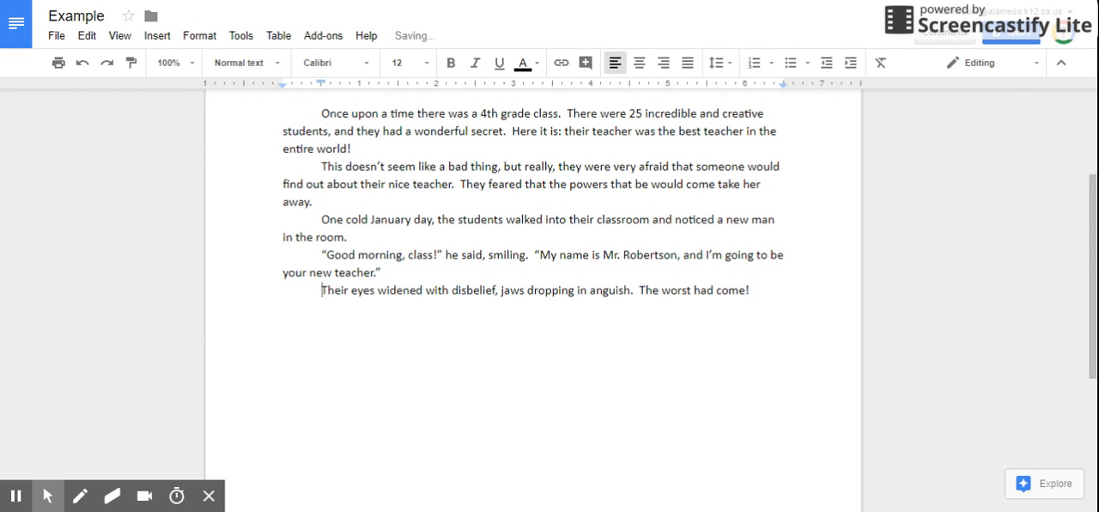
pyautogui.scroll(3, 386, 282)
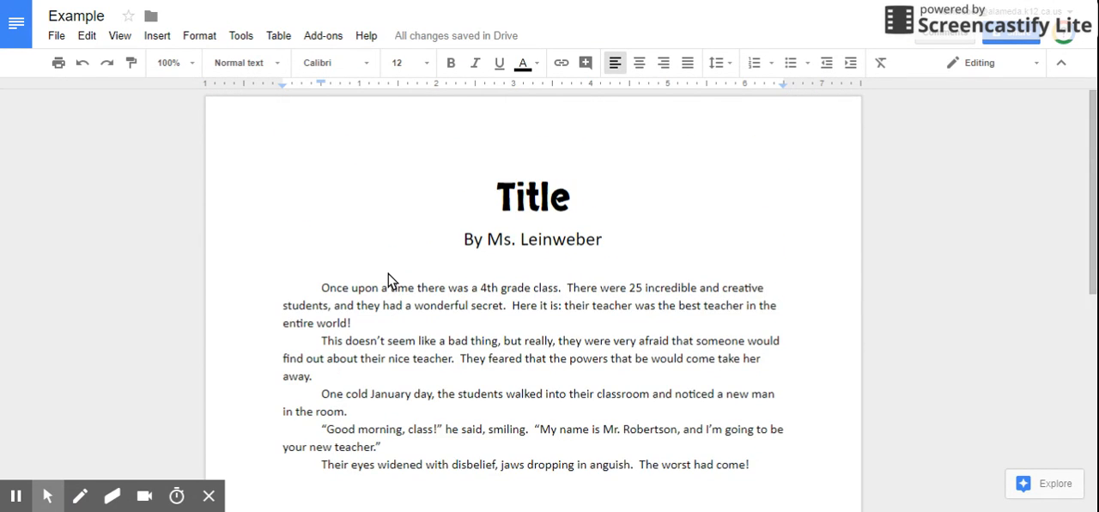
pyautogui.scroll(-1, 389, 279)
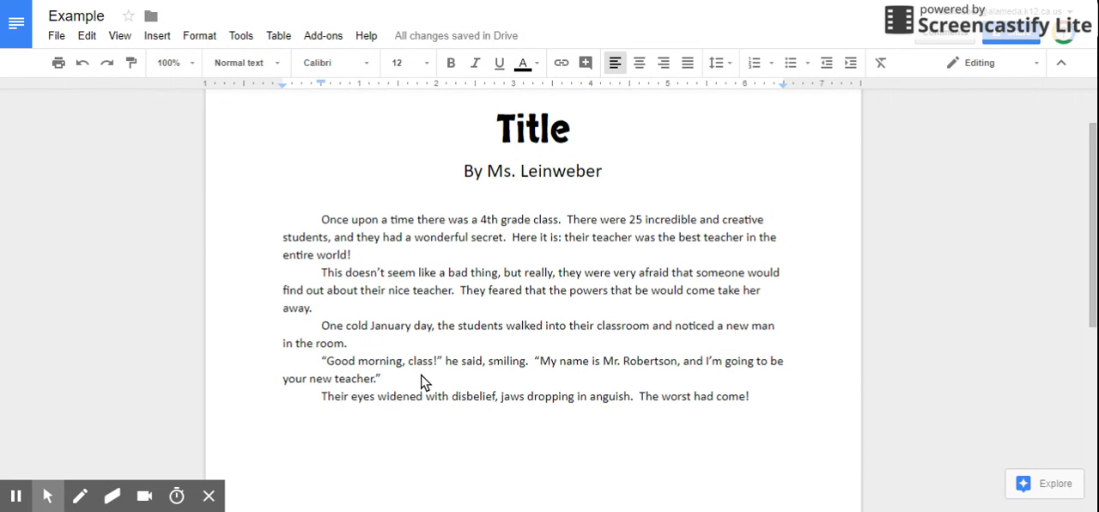
pyautogui.scroll(2, 421, 382)
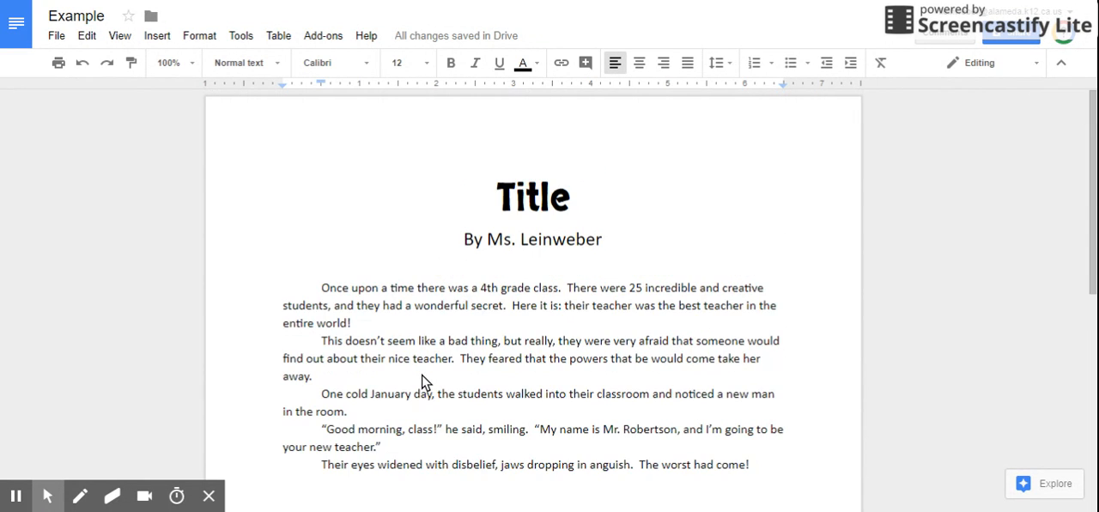
pyautogui.scroll(-2, 421, 382)
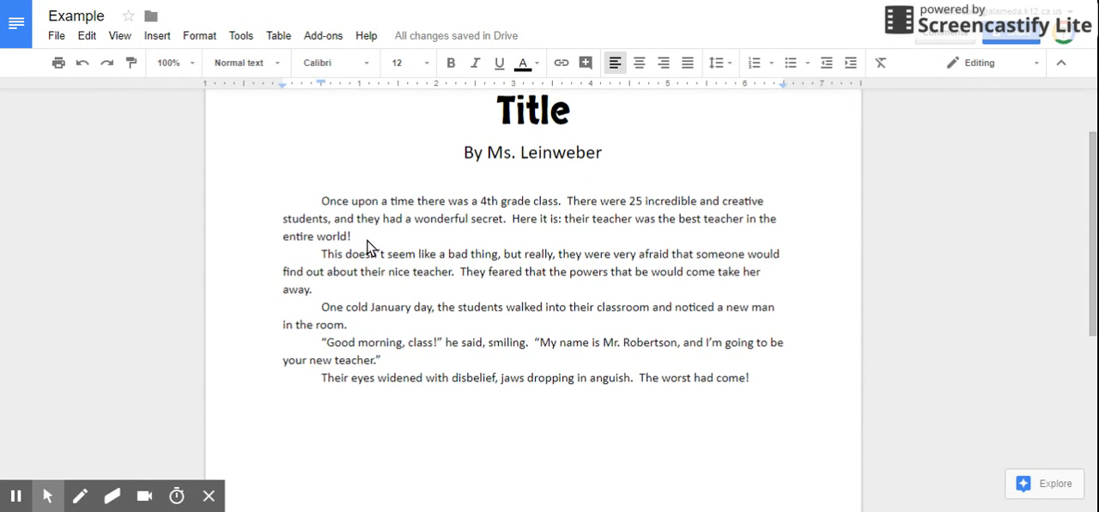
pyautogui.click(322, 255)
pyautogui.scroll(2, 326, 211)
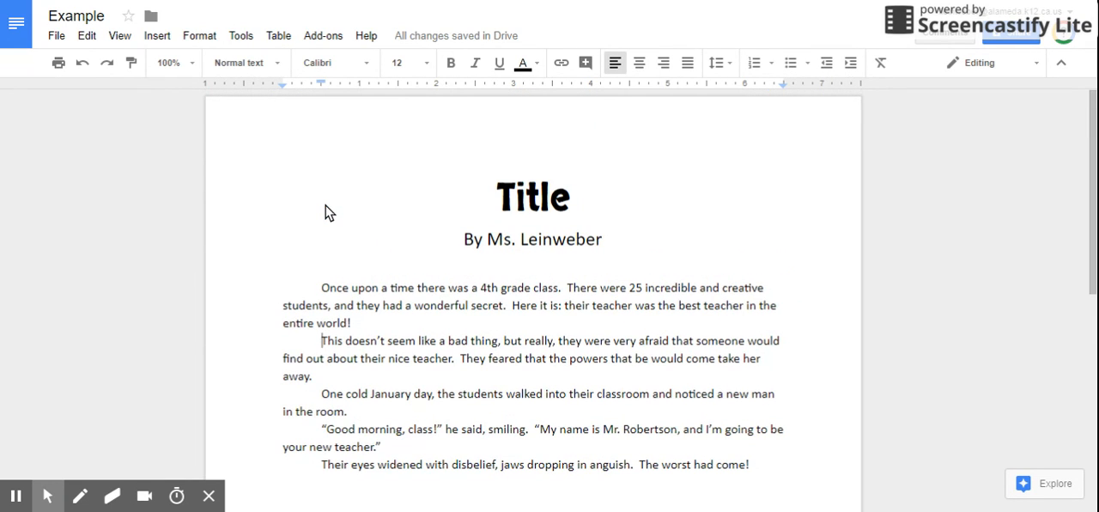